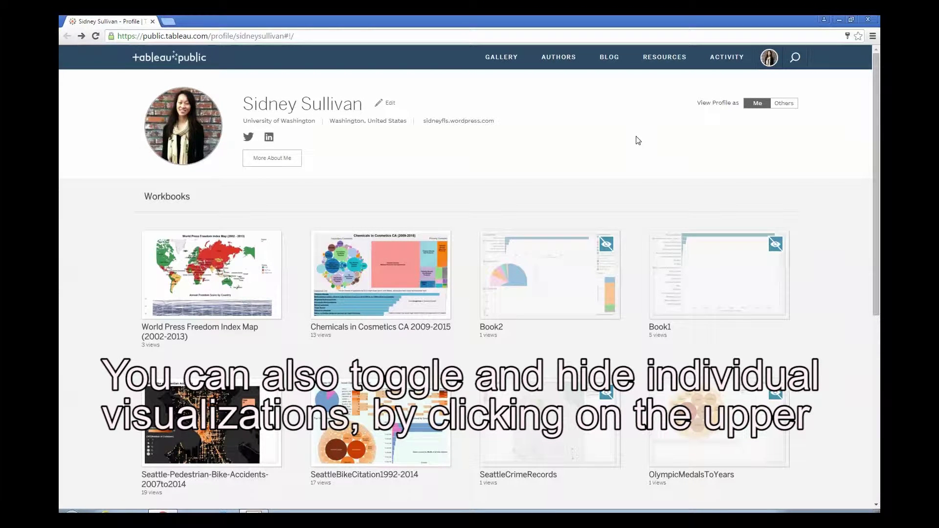
# Download the World Press Freedom Index Map (2002-2013) workbook from the profile's workbook gallery.
pyautogui.moveTo(268, 246)
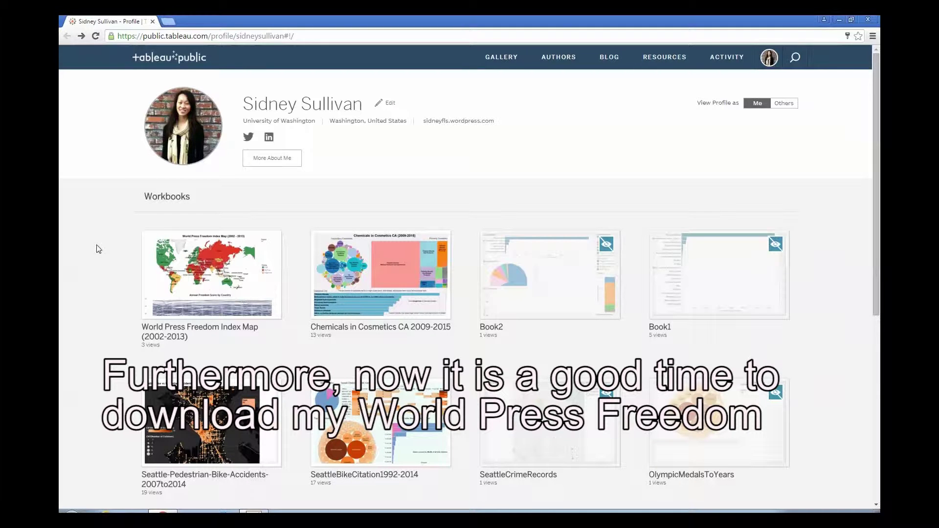
pyautogui.moveTo(185, 285)
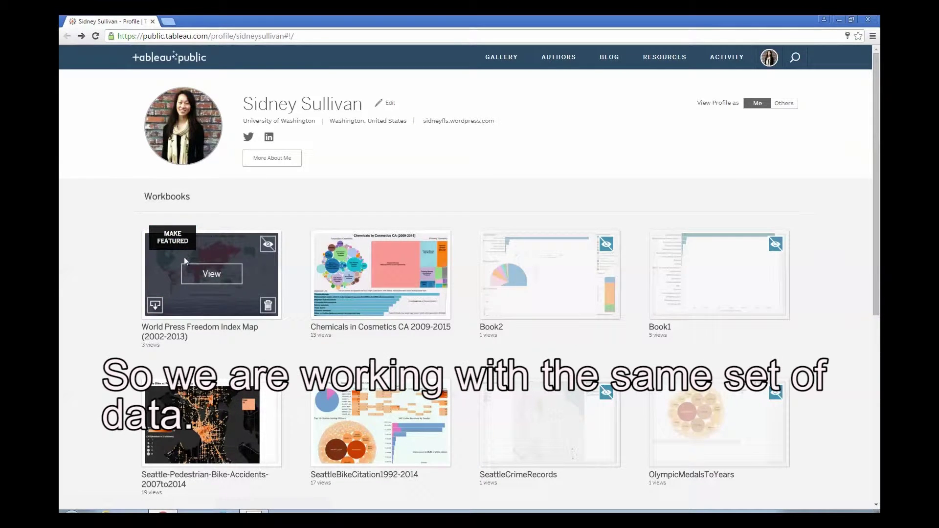
pyautogui.click(156, 307)
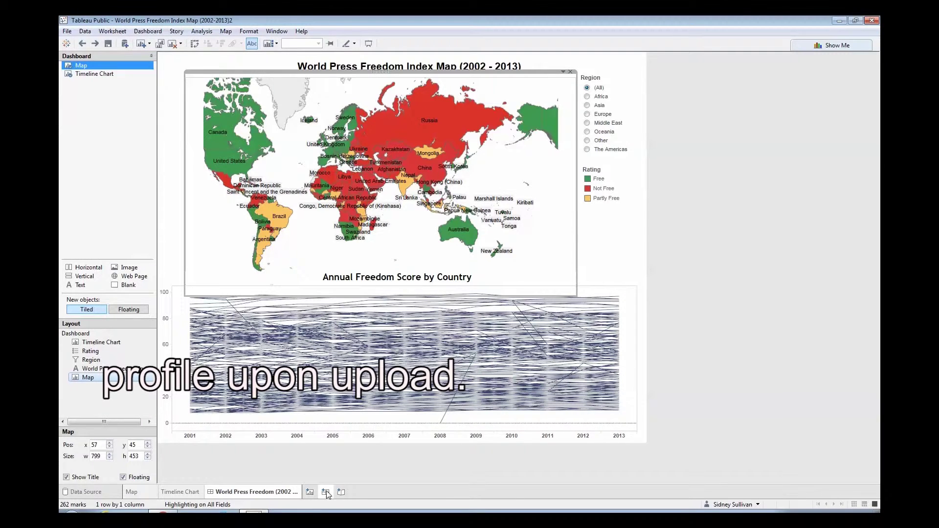
# Open the dashboard tab's name for editing, leave it without a change, and switch to the Map worksheet.
pyautogui.moveTo(242, 495)
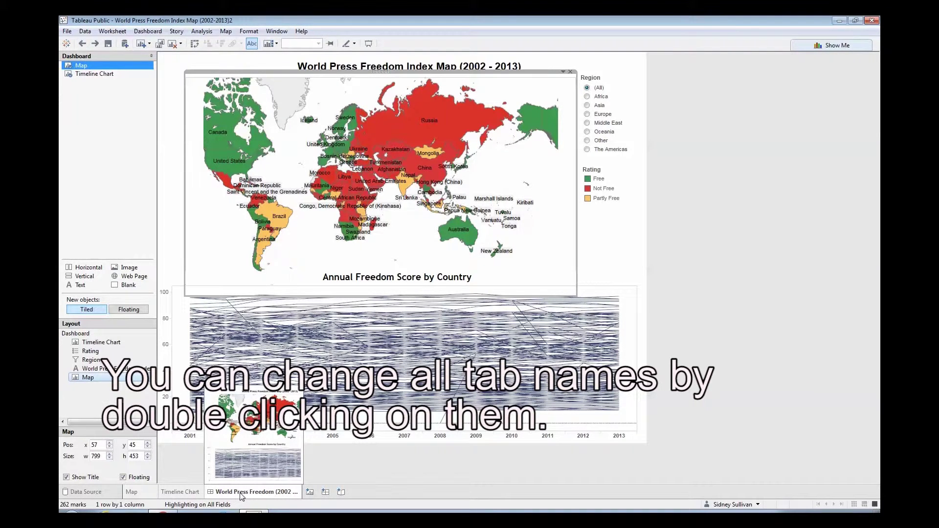
pyautogui.doubleClick(241, 493)
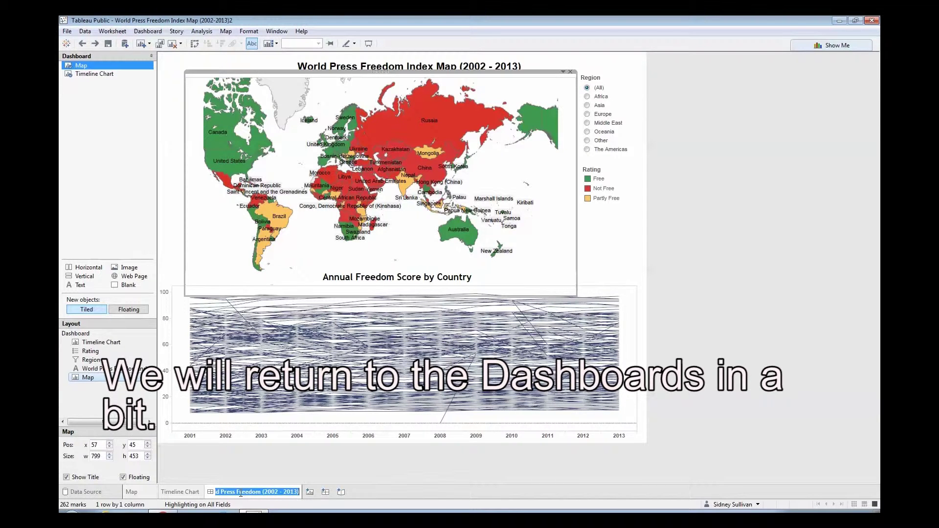
pyautogui.click(252, 468)
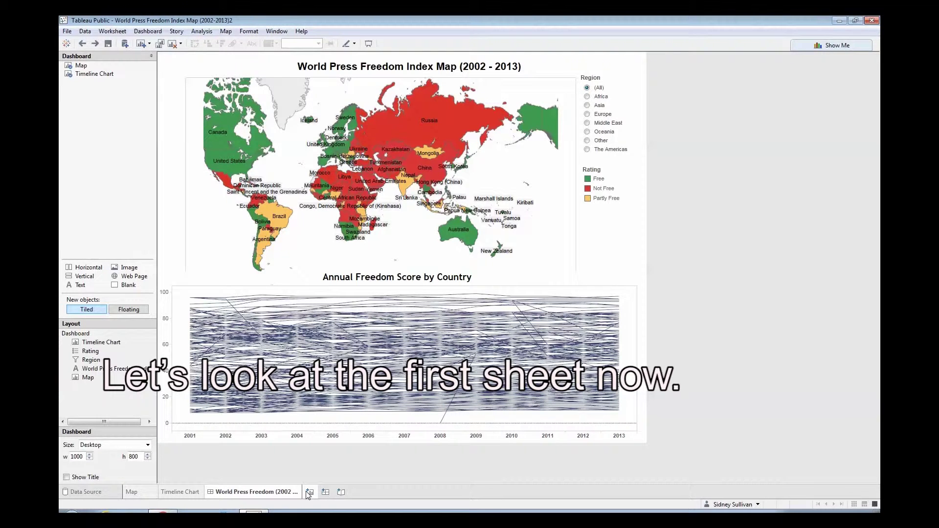
pyautogui.click(131, 493)
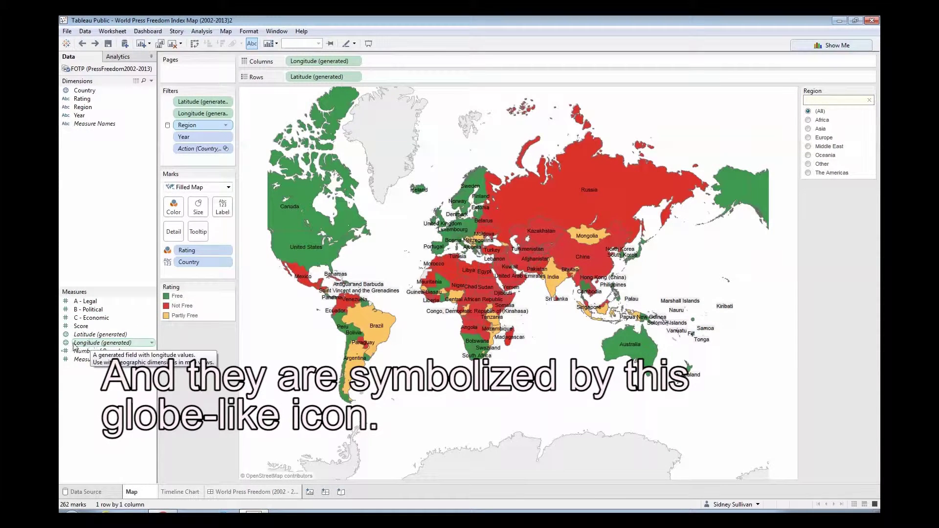
# Remove the generated Longitude and Latitude fields from the view, and place Latitude back on Rows and Longitude back on Columns.
pyautogui.moveTo(318, 61); pyautogui.dragTo(147, 161)
pyautogui.moveTo(323, 77); pyautogui.dragTo(142, 171)
pyautogui.moveTo(100, 335); pyautogui.dragTo(316, 78)
pyautogui.moveTo(101, 343); pyautogui.dragTo(316, 64)
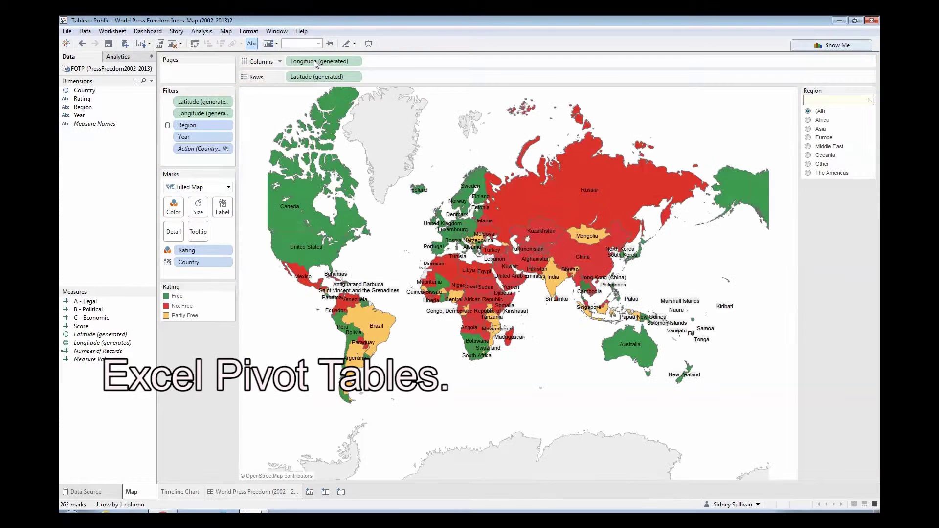
# Try the suggested symbol map and filled map chart types on the Map worksheet, and undo both.
pyautogui.click(827, 48)
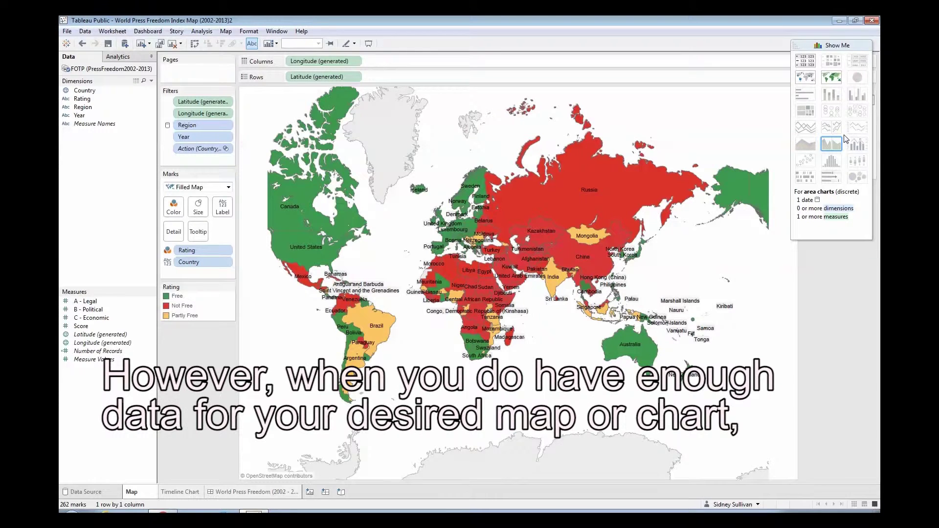
pyautogui.click(805, 78)
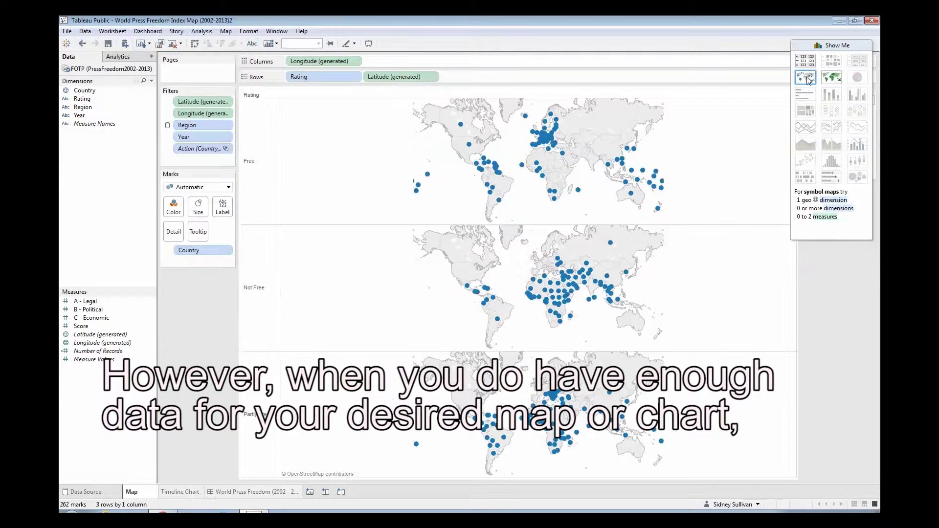
pyautogui.click(831, 78)
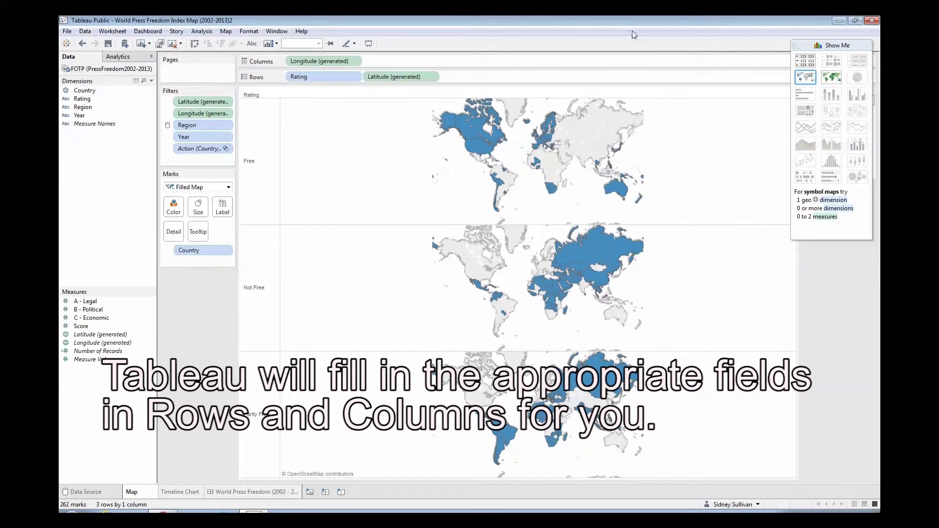
pyautogui.click(83, 43)
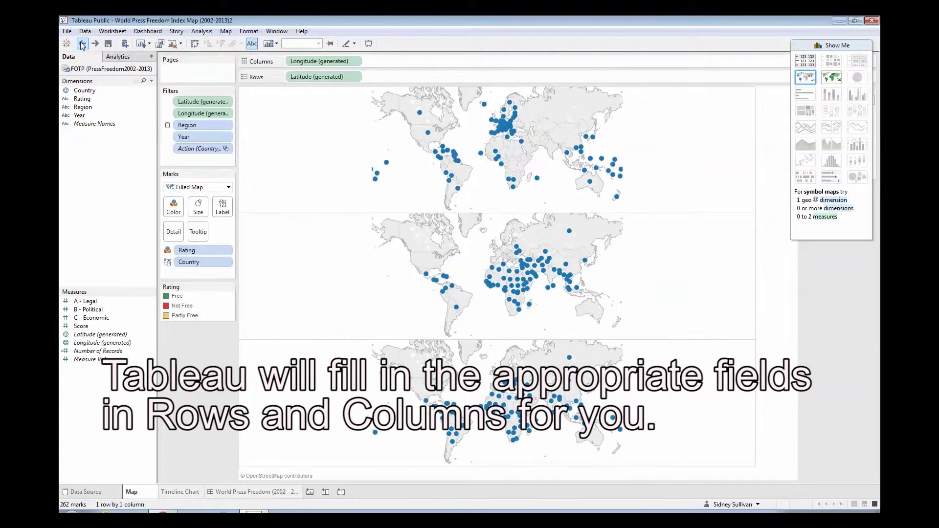
pyautogui.click(82, 43)
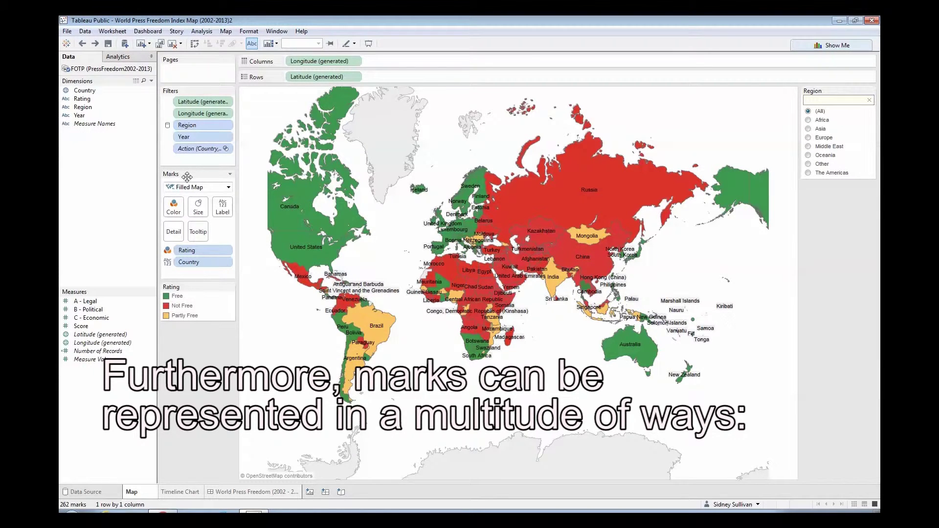
# Look through the available mark types, try colouring the map by Year, and undo the colour change.
pyautogui.click(196, 188)
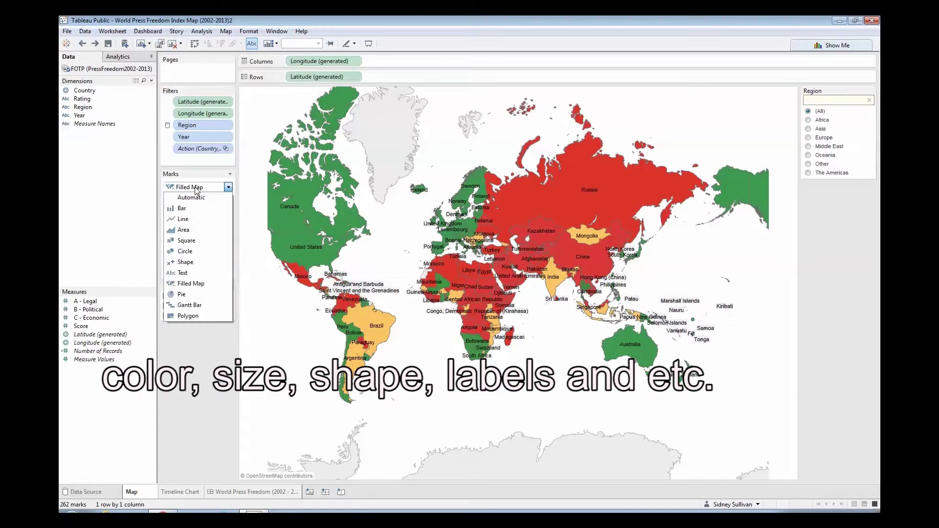
pyautogui.click(196, 188)
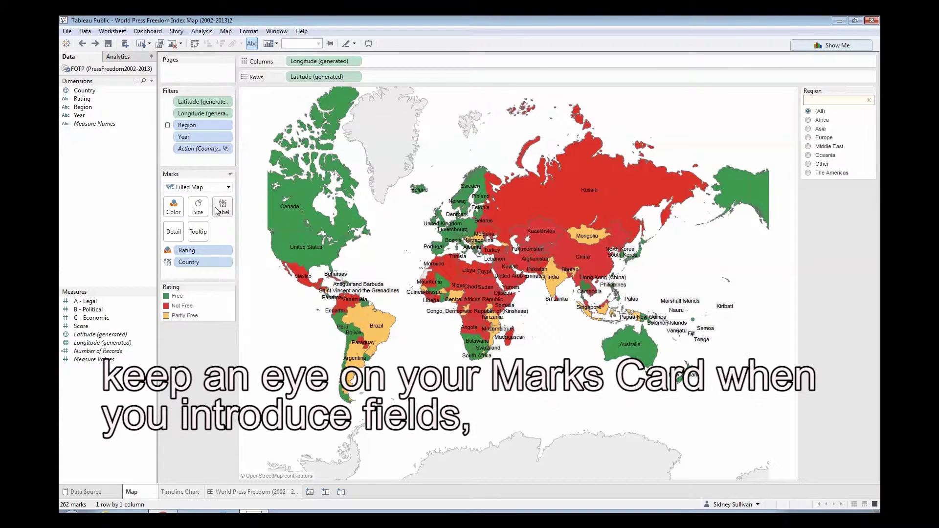
pyautogui.moveTo(79, 115); pyautogui.dragTo(174, 208)
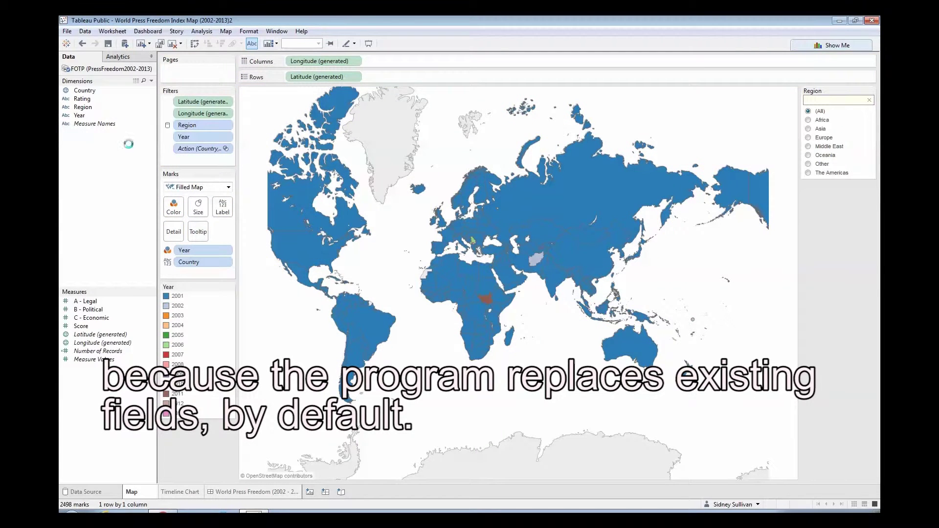
pyautogui.click(83, 44)
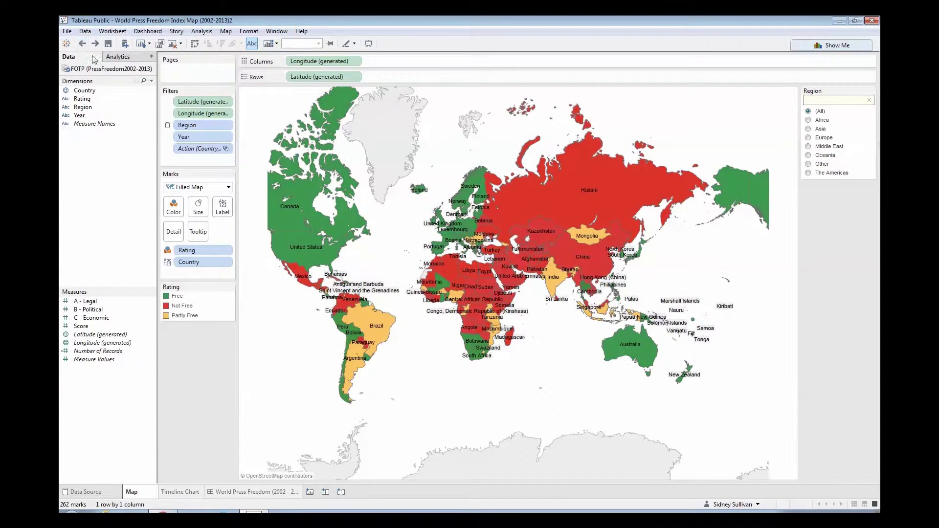
# Replace the Rating line in the map's tooltip with the label "Ratings:" followed by an inserted field.
pyautogui.click(198, 232)
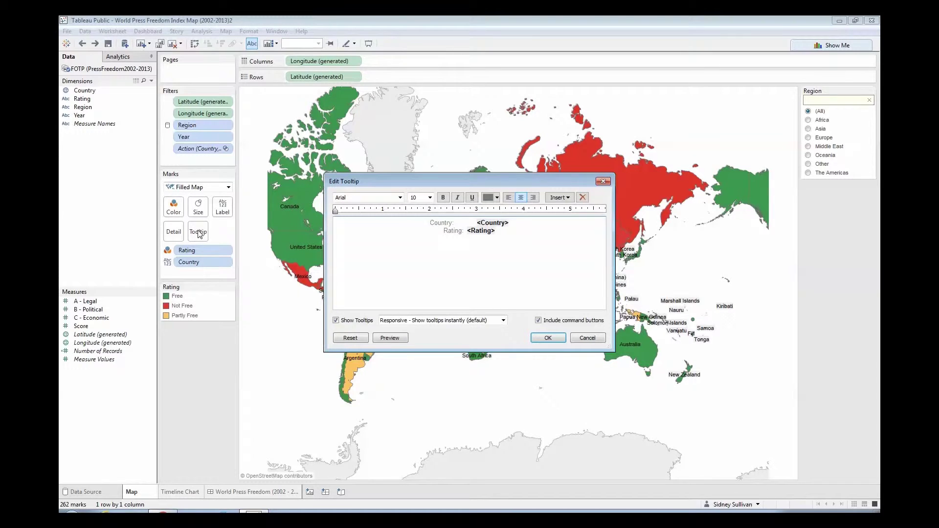
pyautogui.moveTo(431, 230); pyautogui.dragTo(509, 231)
pyautogui.press('Delete')
pyautogui.write('Ratings')
pyautogui.press('Tab')
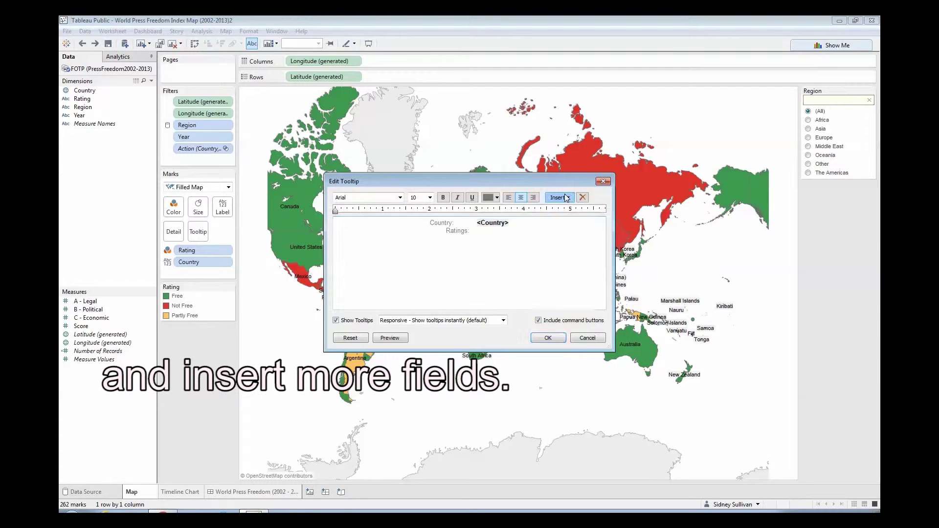
pyautogui.click(566, 198)
pyautogui.click(567, 378)
# Make the field after the "Ratings:" label bold, change its text colour, and accept the tooltip edits.
pyautogui.moveTo(480, 230); pyautogui.dragTo(508, 230)
pyautogui.click(446, 199)
pyautogui.click(487, 201)
pyautogui.click(490, 208)
pyautogui.click(493, 260)
pyautogui.click(548, 337)
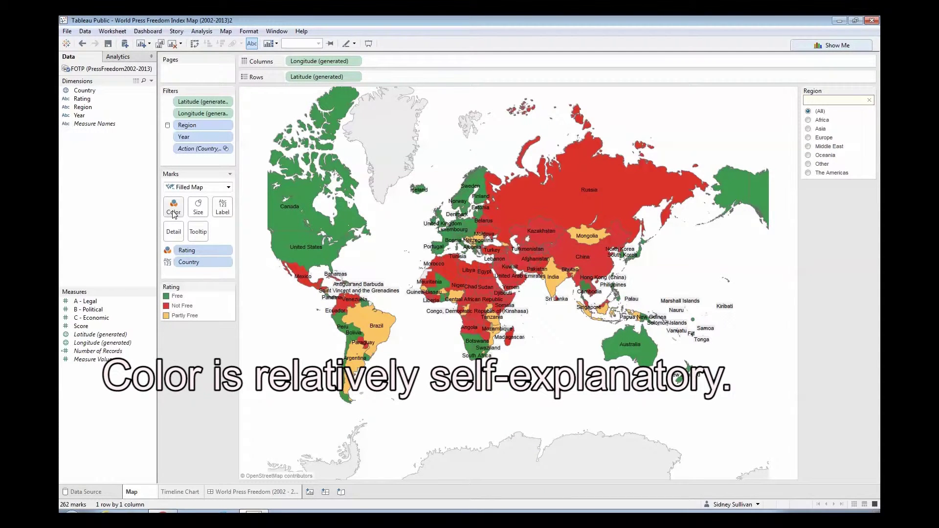
# Open the Rating colours for editing and choose the Color Blind 10 palette.
pyautogui.click(174, 208)
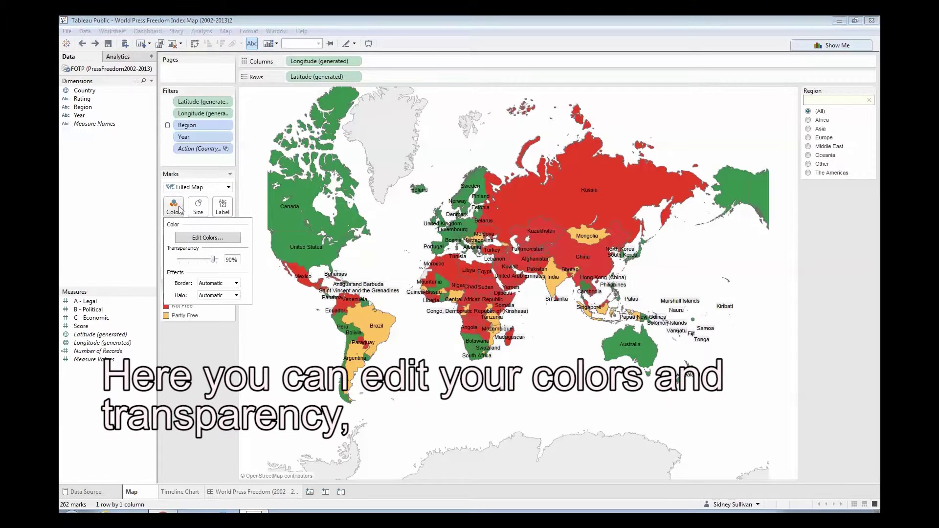
pyautogui.click(205, 238)
pyautogui.click(538, 196)
pyautogui.click(499, 252)
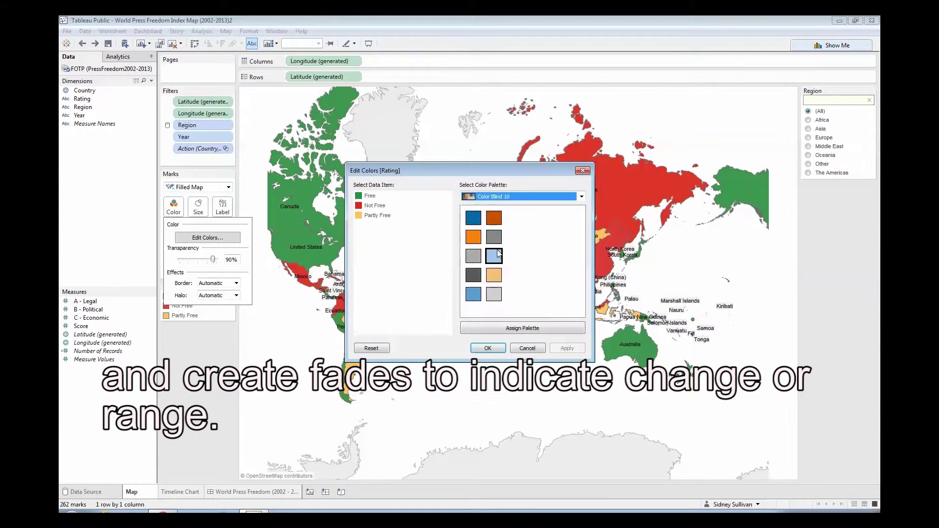
# Assign dark blue to Free, dark orange to Not Free and grey to Partly Free, and accept the colours.
pyautogui.click(369, 195)
pyautogui.click(473, 218)
pyautogui.click(374, 205)
pyautogui.click(494, 217)
pyautogui.click(377, 215)
pyautogui.click(493, 237)
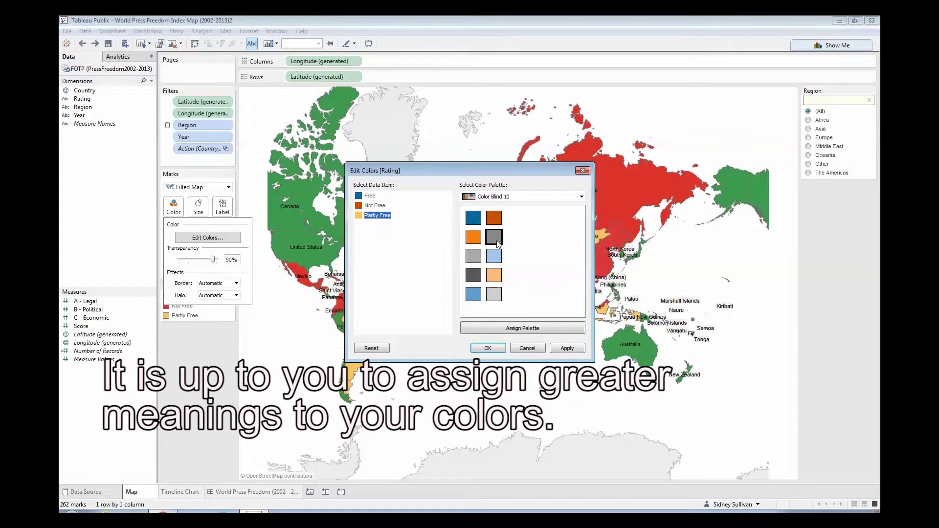
pyautogui.click(488, 348)
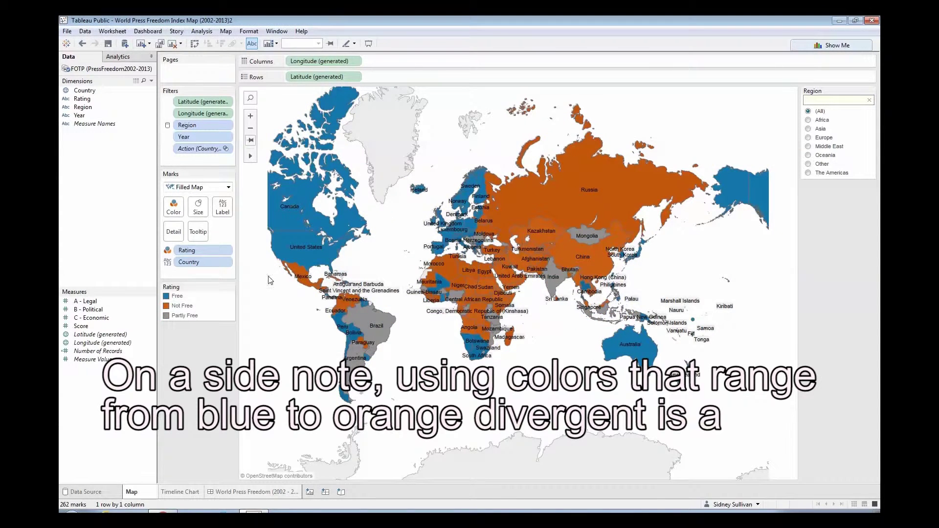
# Lower the transparency percentage of the map's colours, and undo both this and the Rating colour change.
pyautogui.click(171, 211)
pyautogui.moveTo(214, 260); pyautogui.dragTo(187, 262)
pyautogui.click(213, 337)
pyautogui.click(82, 43)
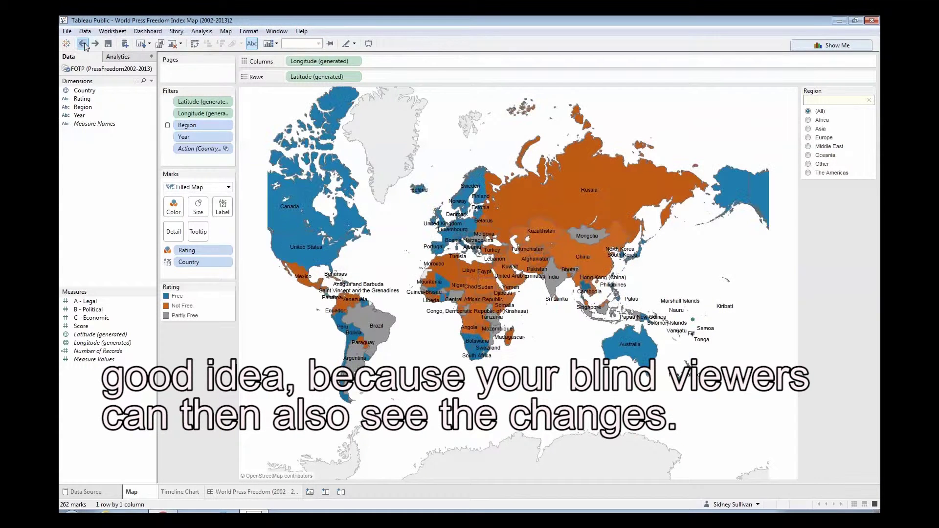
pyautogui.click(83, 44)
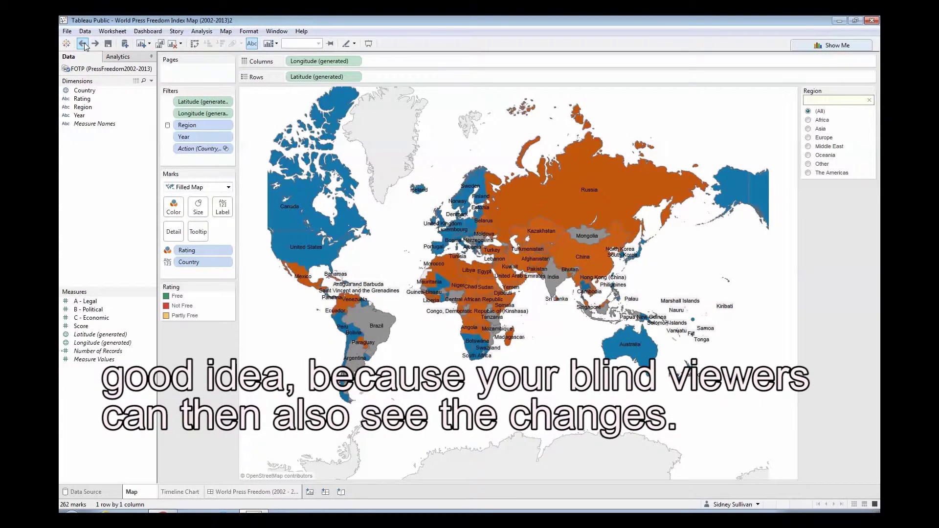
# Increase the mark size of the Timeline Chart's lines to well above the middle of the range, and check the dashboard.
pyautogui.click(199, 213)
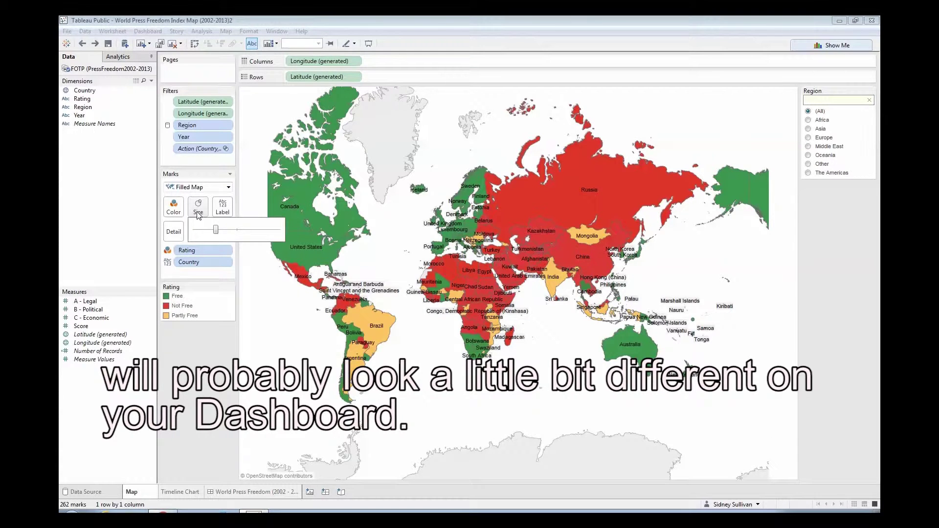
pyautogui.click(180, 492)
pyautogui.click(198, 184)
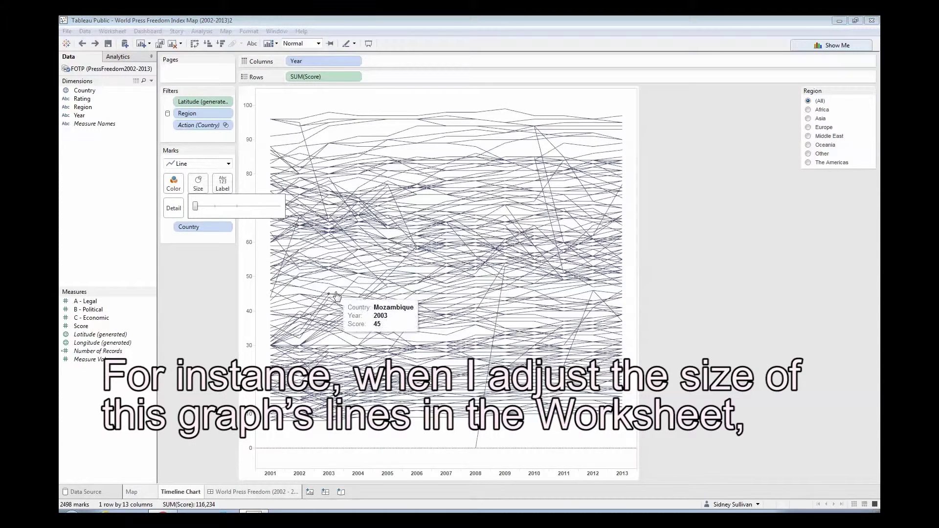
pyautogui.click(258, 206)
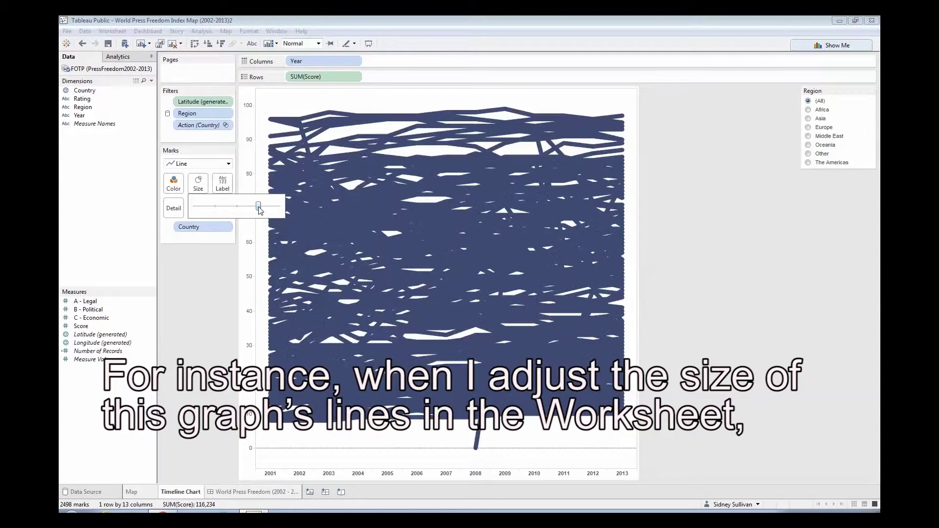
pyautogui.click(272, 491)
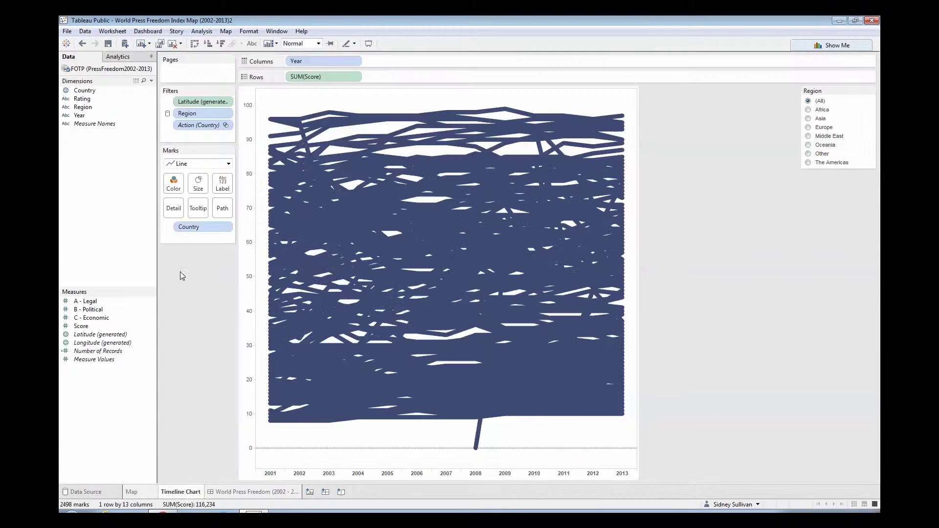
# Undo the line size change on the Timeline Chart and return to the World Press Freedom dashboard.
pyautogui.click(187, 492)
pyautogui.click(85, 43)
pyautogui.click(252, 491)
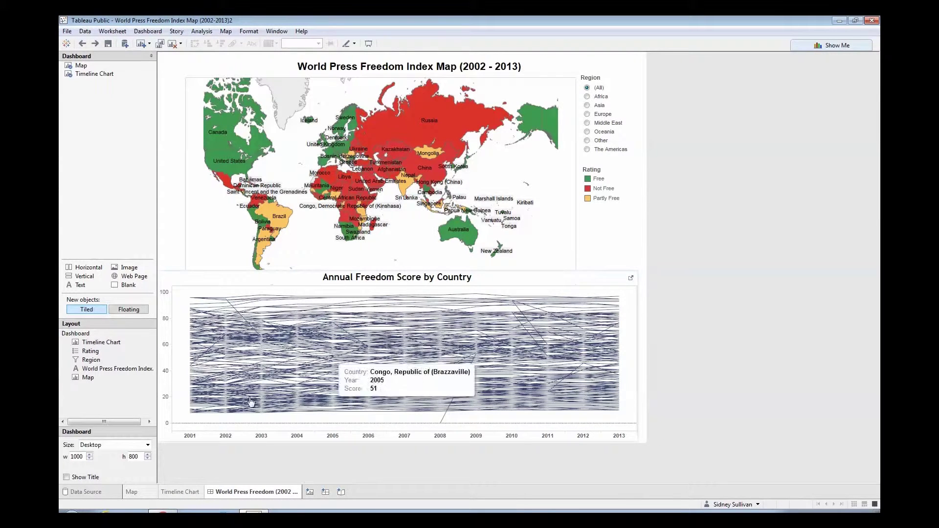
# Turn the country mark labels off on the Map worksheet, and turn them back on.
pyautogui.click(132, 491)
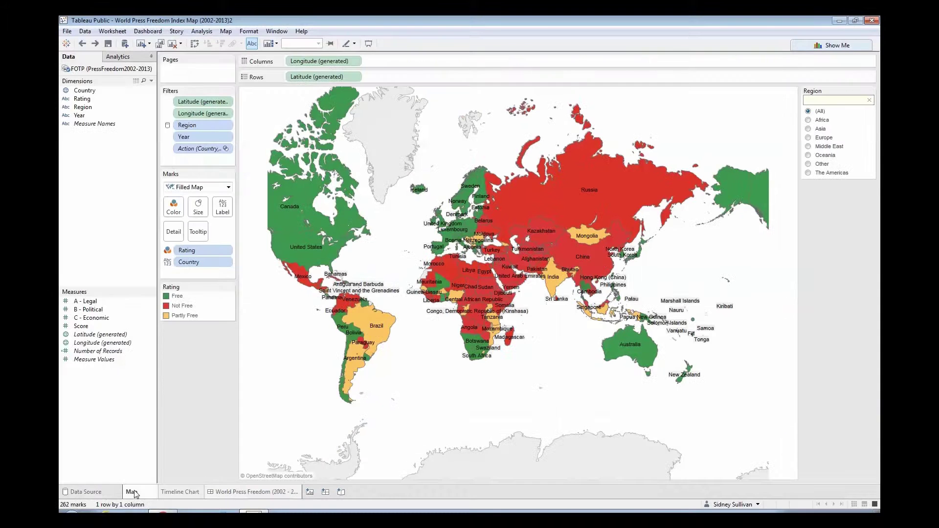
pyautogui.click(230, 214)
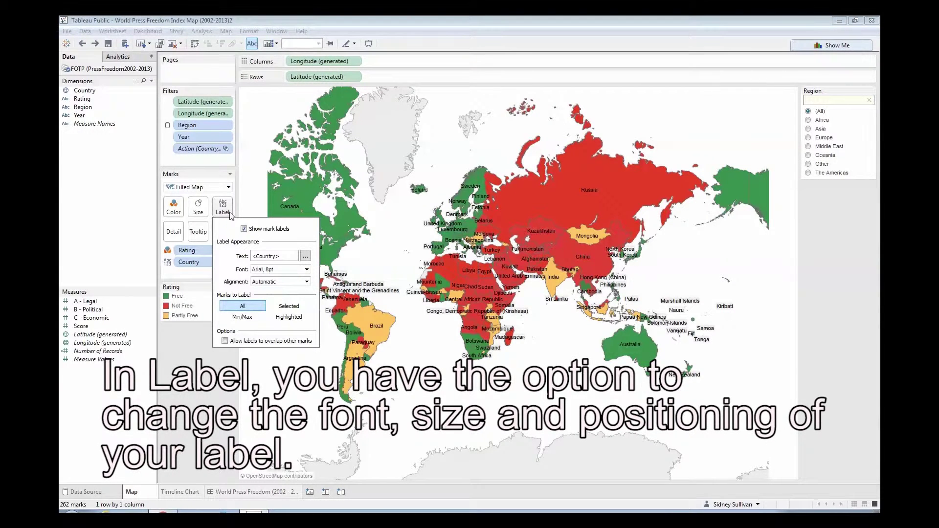
pyautogui.click(244, 229)
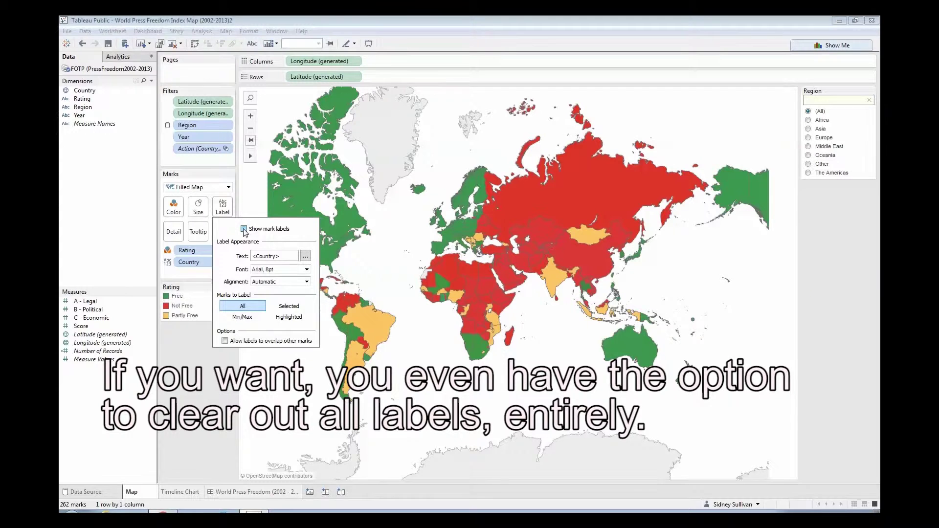
pyautogui.click(244, 229)
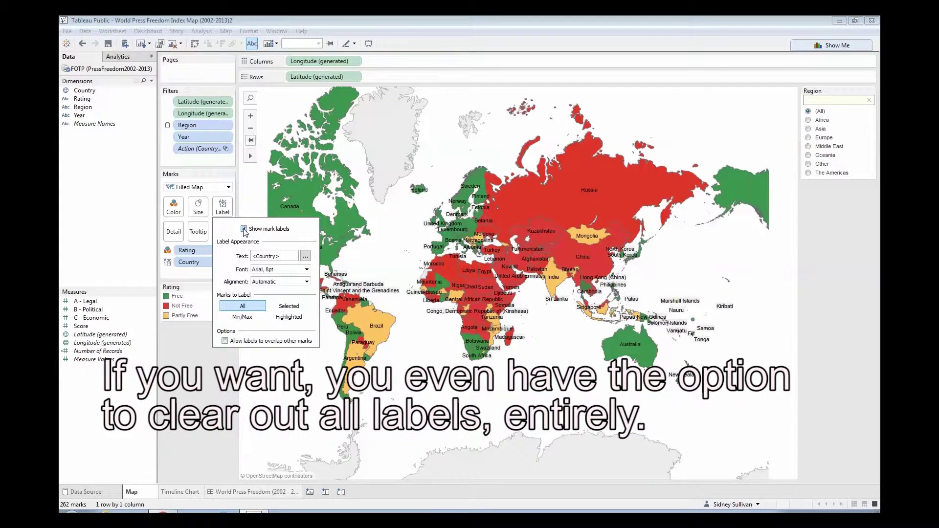
# Look through the Map worksheet's font, alignment, shading, borders and lines formatting options.
pyautogui.click(248, 34)
pyautogui.click(248, 32)
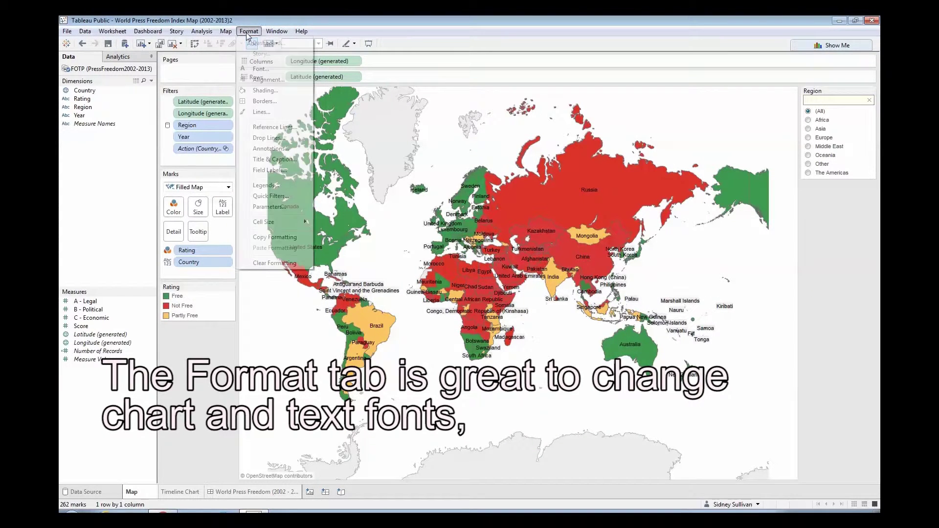
pyautogui.click(264, 69)
pyautogui.click(248, 31)
pyautogui.click(269, 79)
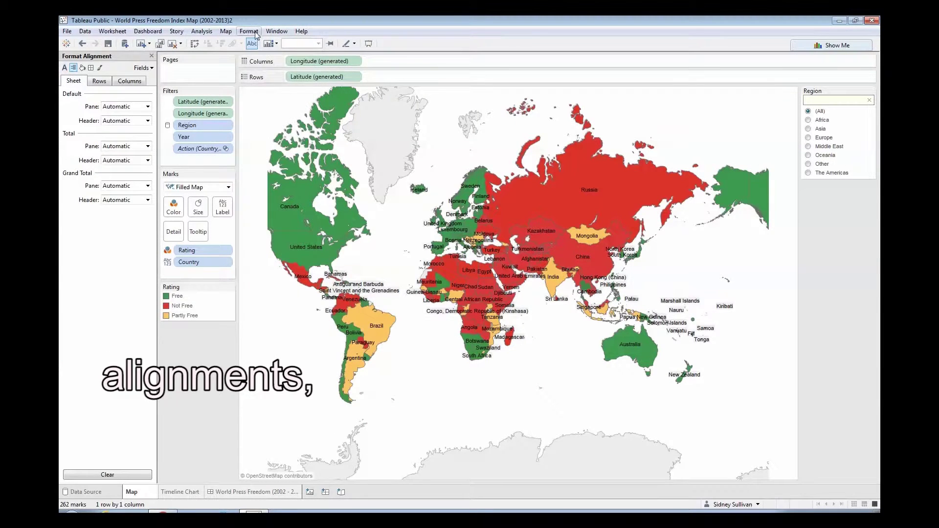
pyautogui.click(248, 31)
pyautogui.click(264, 90)
pyautogui.click(248, 32)
pyautogui.click(264, 101)
pyautogui.click(251, 31)
pyautogui.click(266, 113)
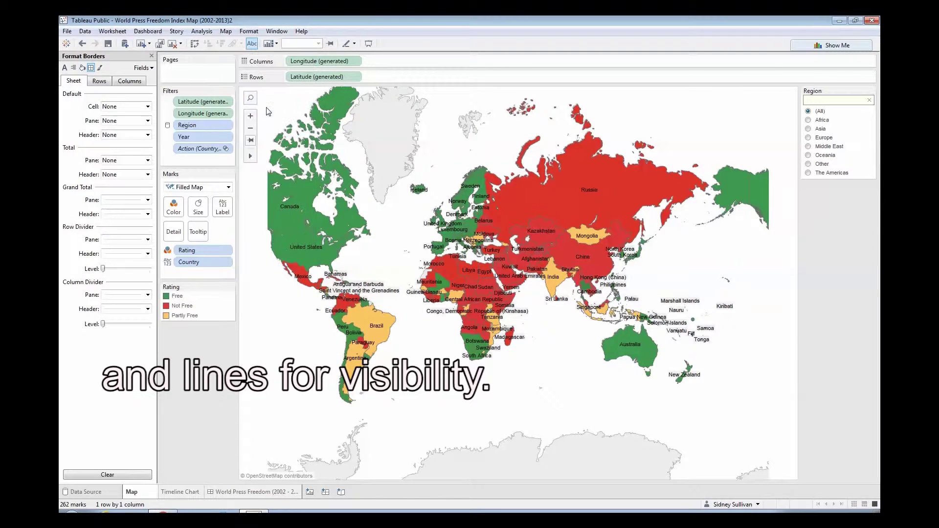
pyautogui.click(249, 31)
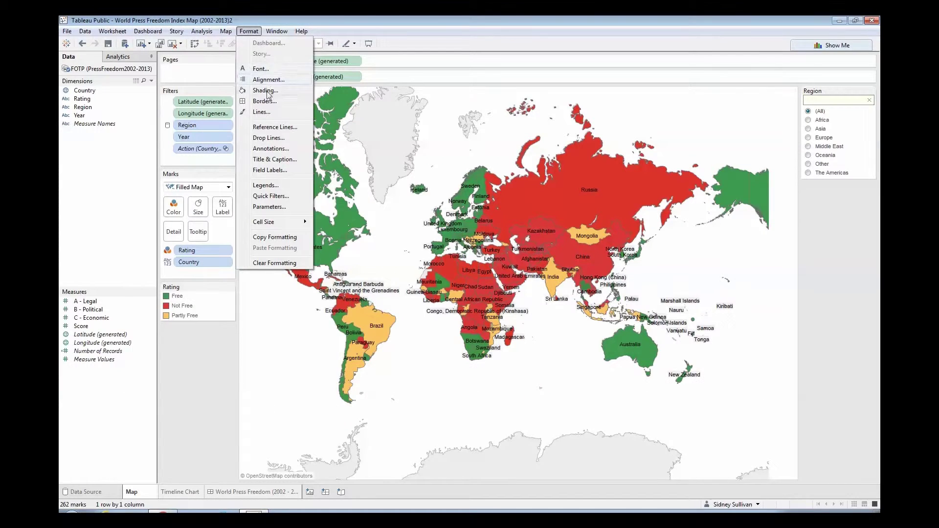
pyautogui.click(139, 153)
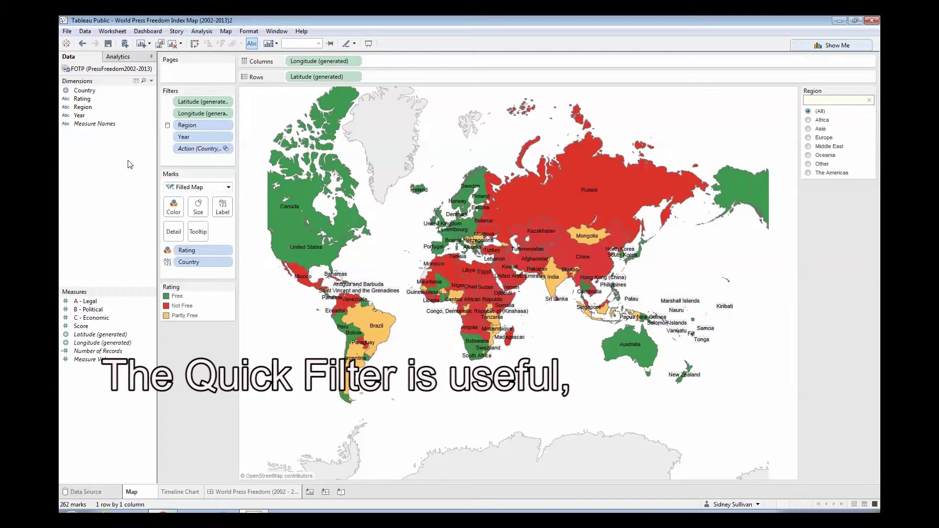
# Set the Map worksheet's Region quick filter to Single Value (List) and return to the World Press Freedom dashboard.
pyautogui.click(226, 125)
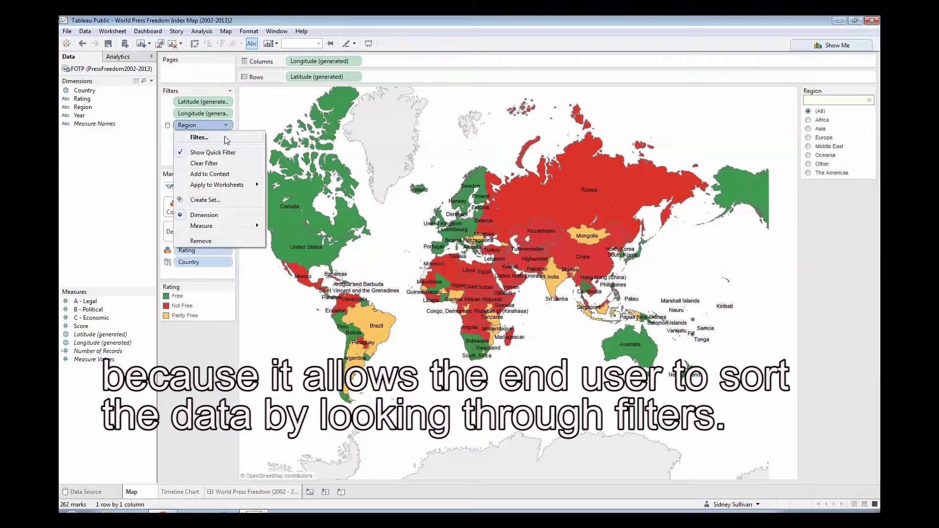
pyautogui.click(849, 93)
pyautogui.click(871, 92)
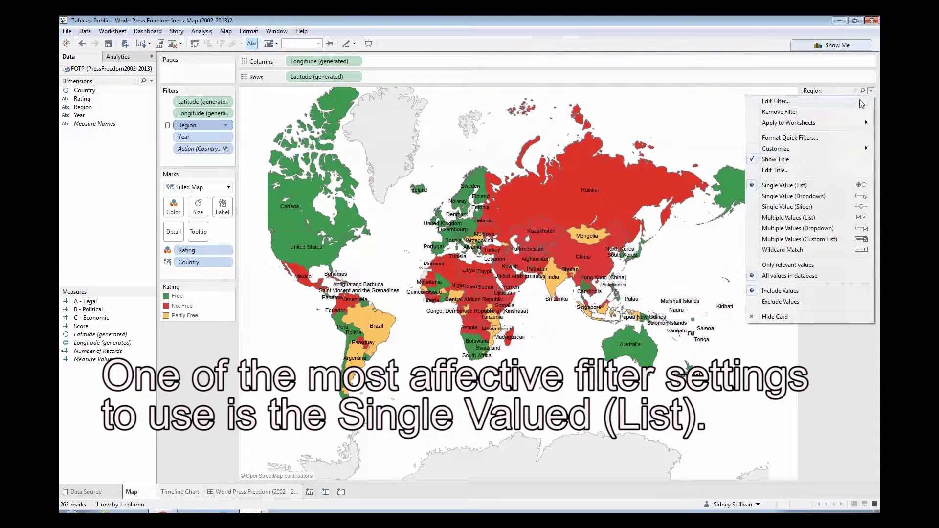
pyautogui.click(824, 184)
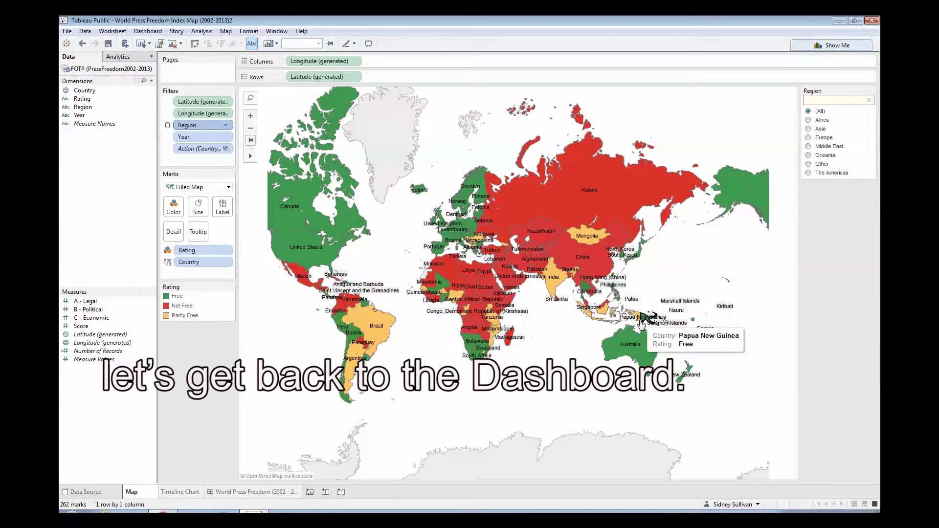
pyautogui.click(257, 492)
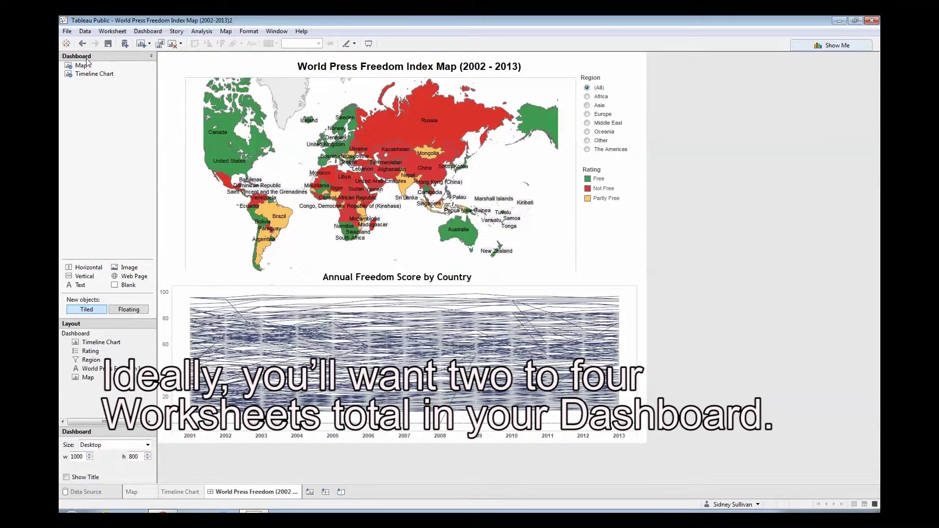
# Remove the map from the dashboard and add the Map worksheet back above the timeline chart.
pyautogui.click(380, 72)
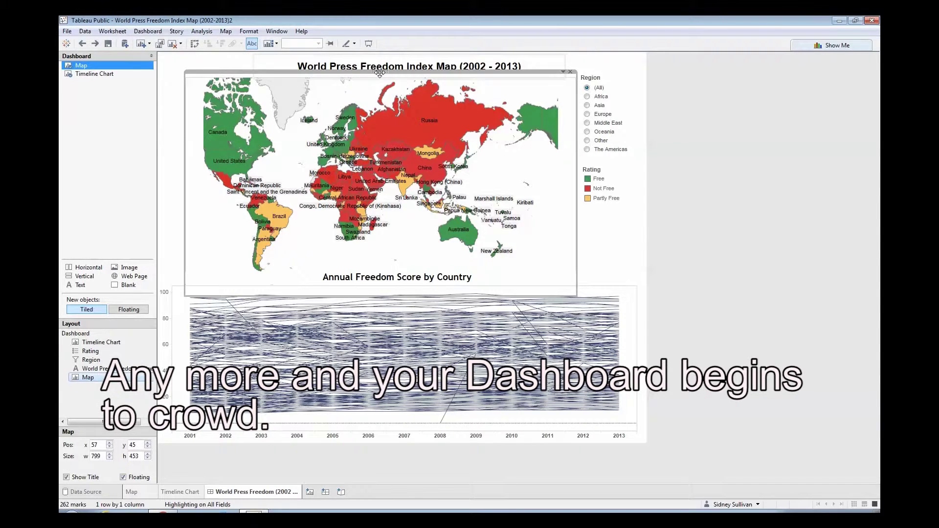
pyautogui.press('Delete')
pyautogui.moveTo(82, 68); pyautogui.dragTo(314, 101)
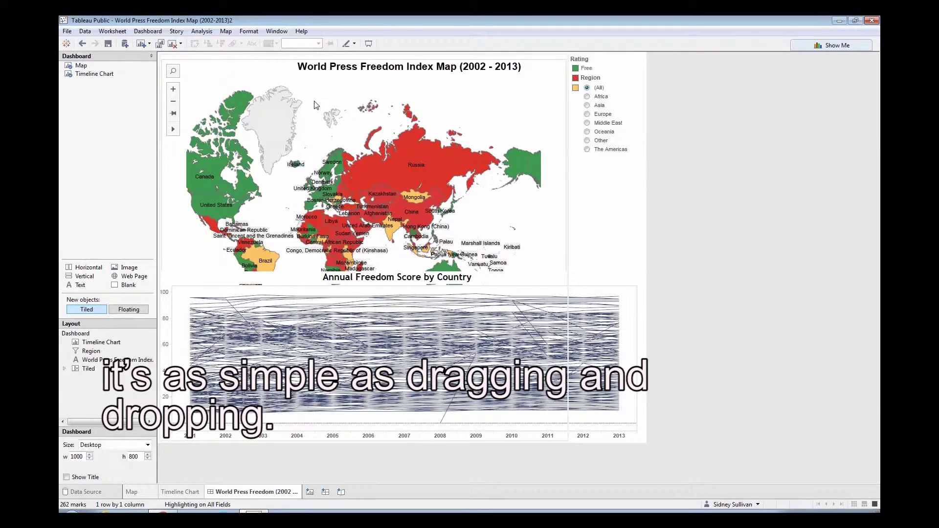
# Switch the dashboard's World Press Freedom Index Map title from floating to tiled, and restore its floating placement.
pyautogui.click(489, 67)
pyautogui.click(554, 53)
pyautogui.click(582, 87)
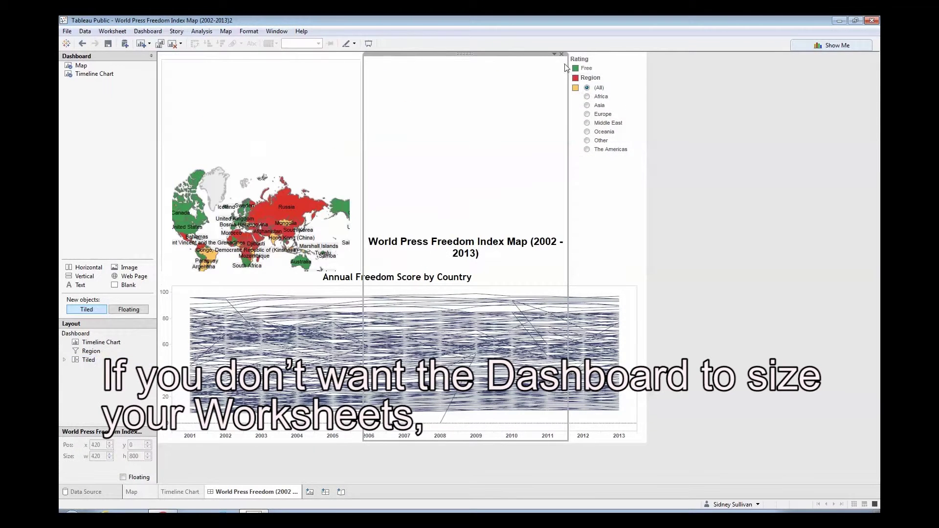
pyautogui.click(554, 54)
pyautogui.click(586, 91)
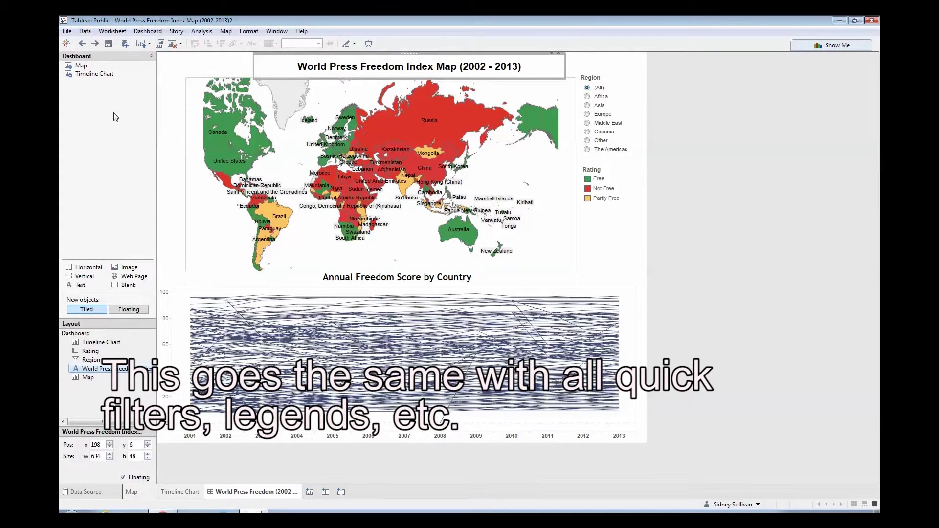
# Check the display and floating options of the dashboard's Region quick filter.
pyautogui.click(608, 81)
pyautogui.click(630, 72)
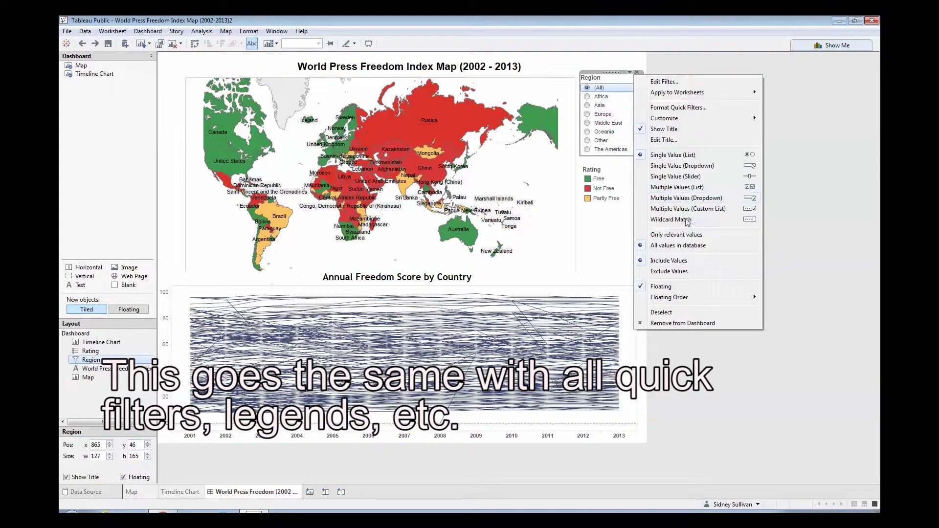
pyautogui.click(612, 248)
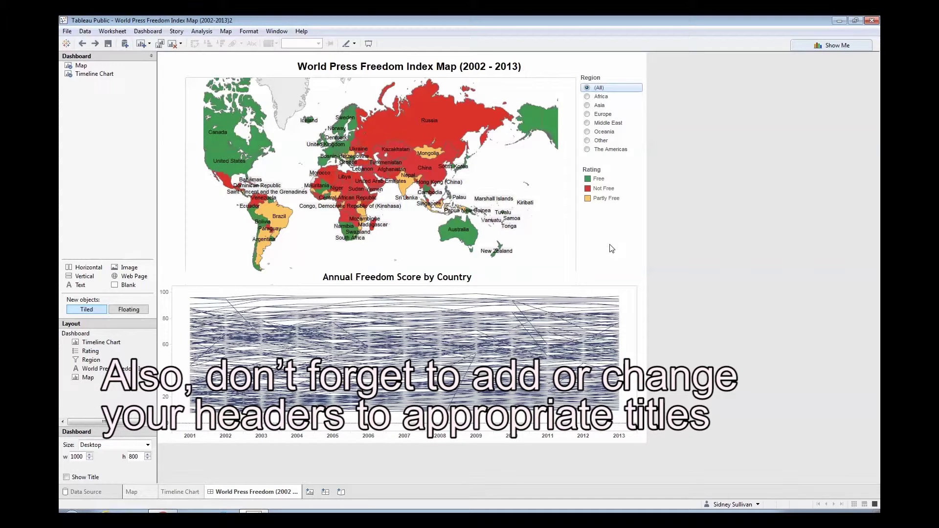
# Try to add a text object near the timeline chart's header, and open the Annual Freedom Score by Country title for editing.
pyautogui.moveTo(80, 285); pyautogui.dragTo(214, 269)
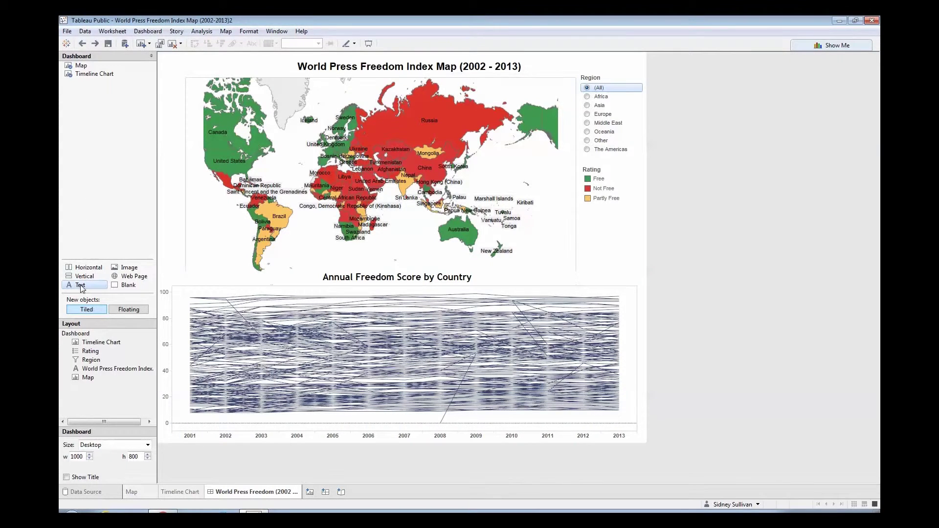
pyautogui.click(594, 189)
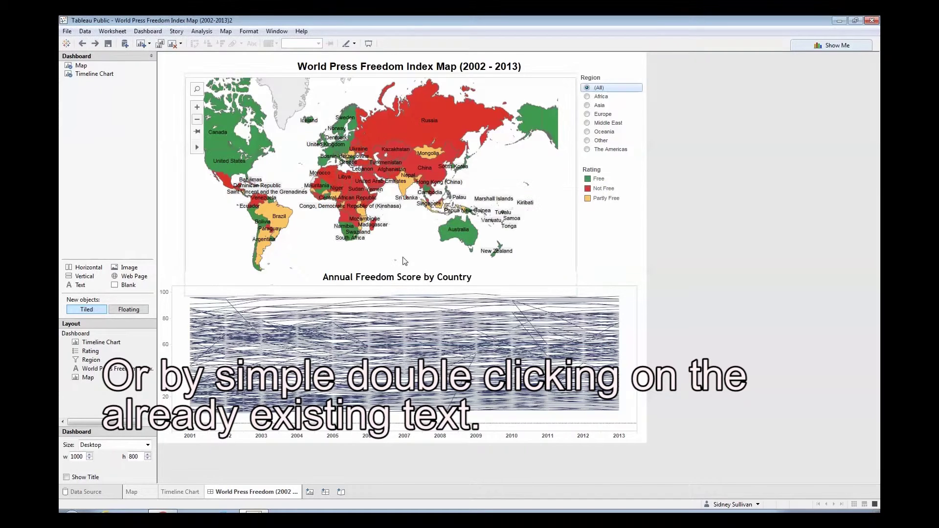
pyautogui.doubleClick(365, 278)
pyautogui.press('Escape')
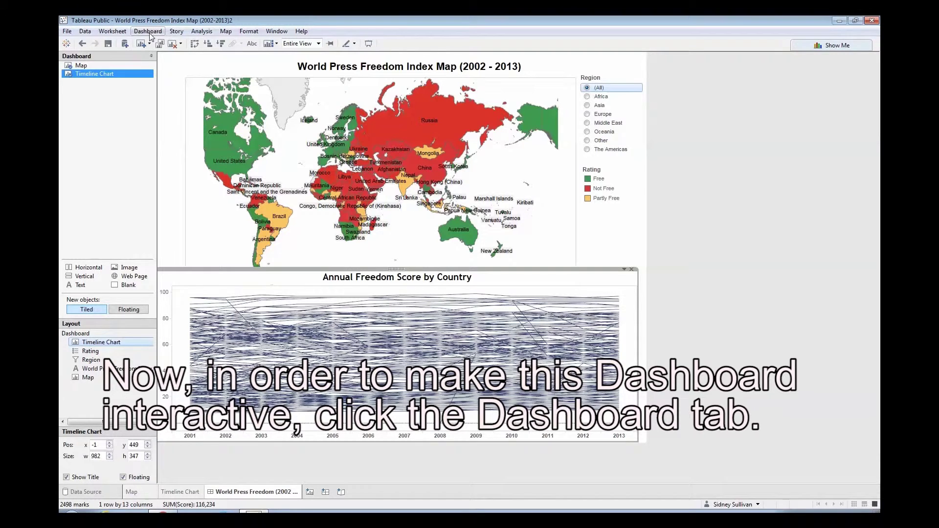
# Add a highlight action that runs on Select, from Timeline Chart to both Map and Timeline Chart, using all fields.
pyautogui.click(148, 32)
pyautogui.click(159, 96)
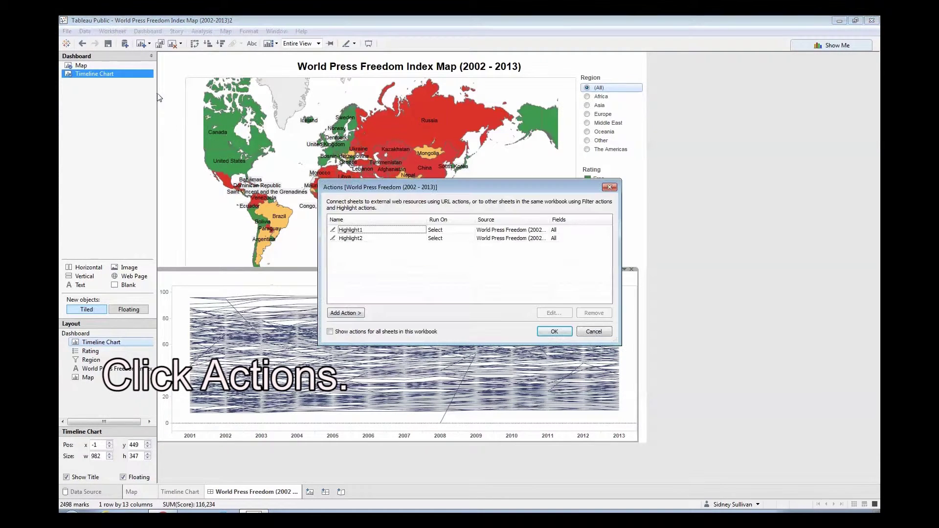
pyautogui.click(345, 313)
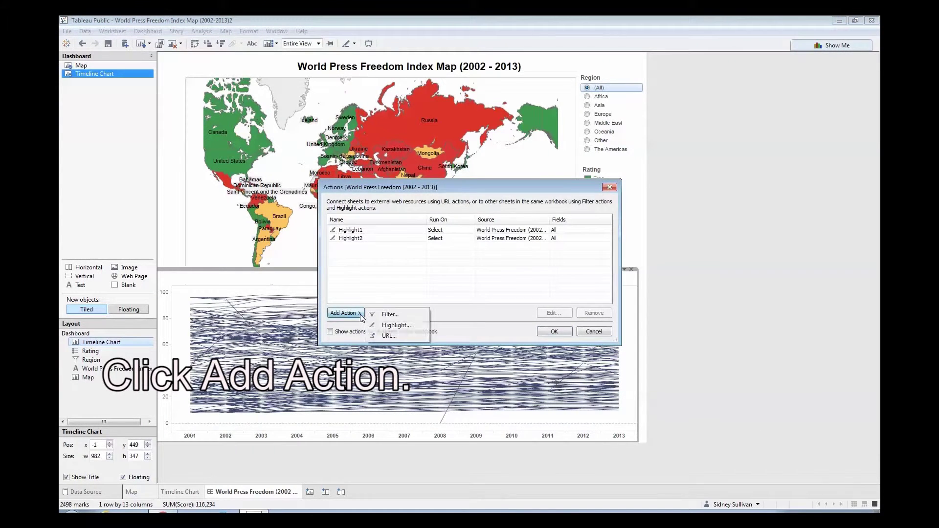
pyautogui.click(408, 328)
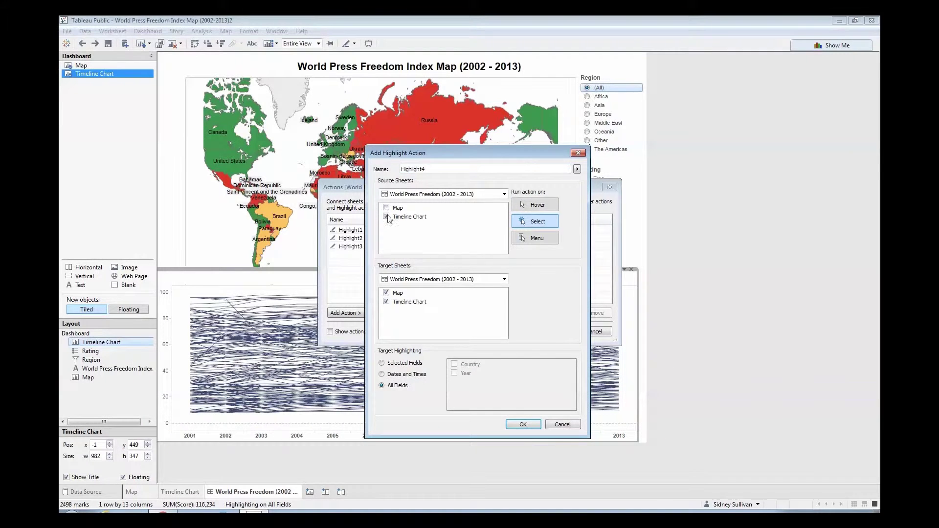
pyautogui.click(523, 424)
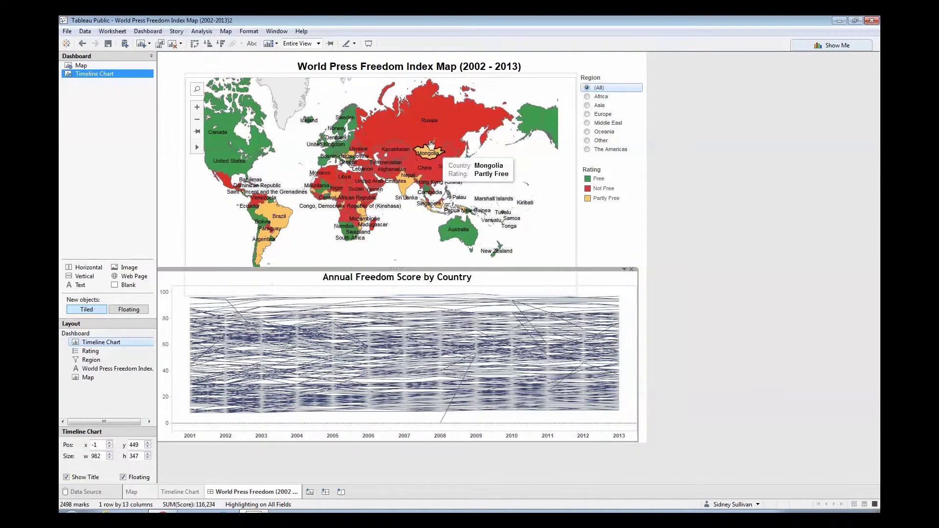
# Test the dashboard's interactivity by selecting Russia on the map, filtering the region to Oceania and returning it to All.
pyautogui.click(431, 144)
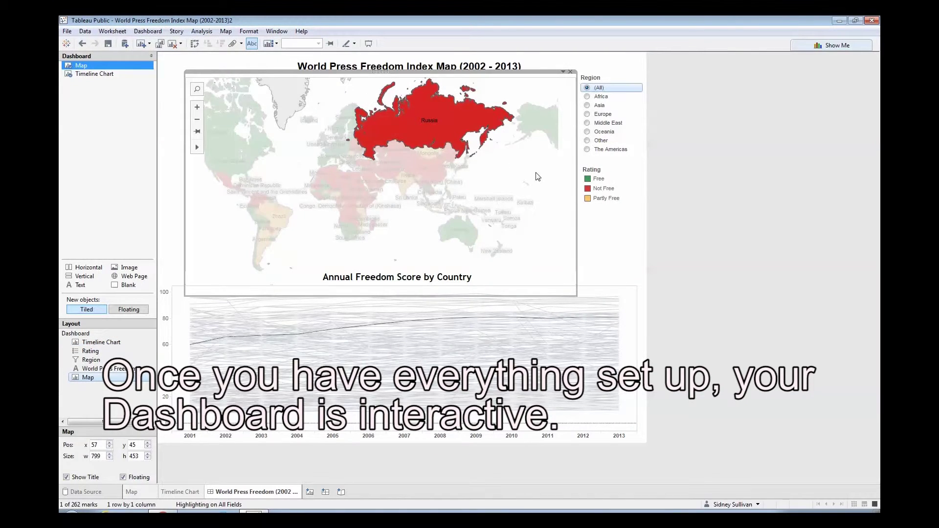
pyautogui.click(587, 132)
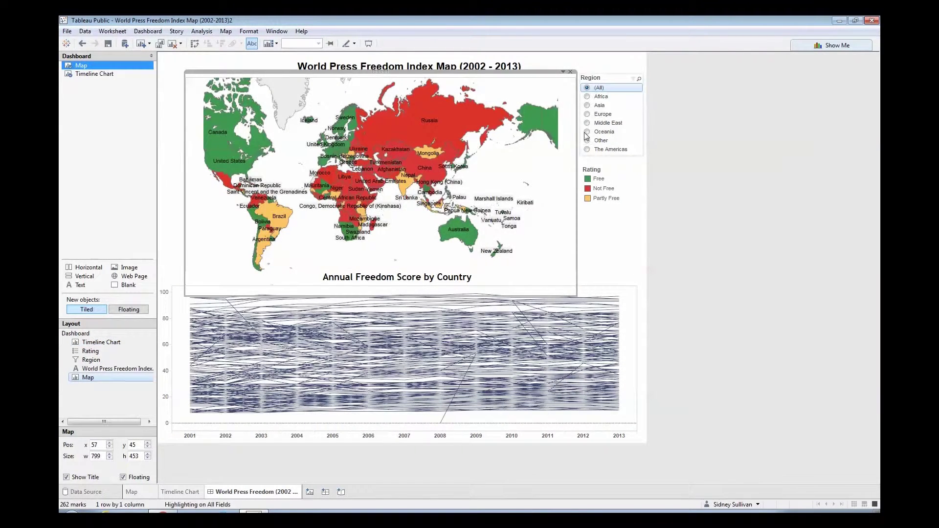
pyautogui.click(587, 88)
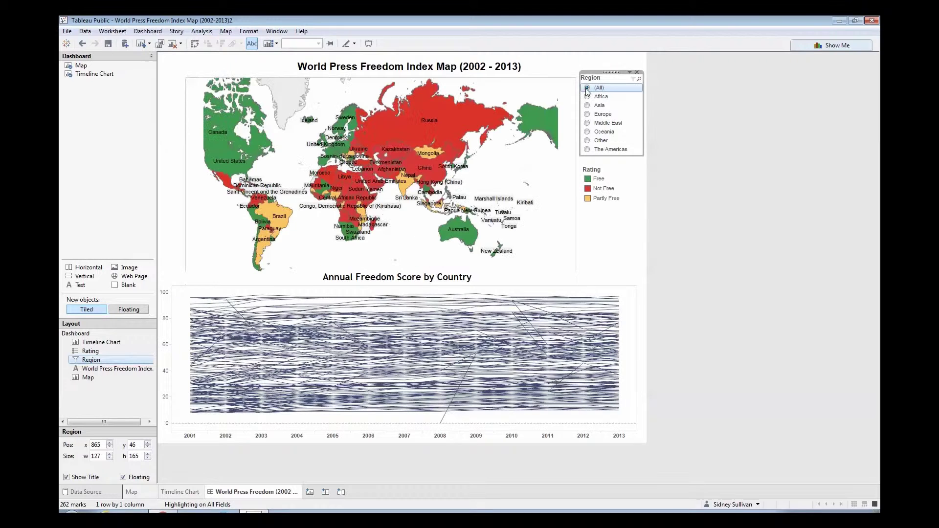
# Save the workbook to Tableau Public as World Press Freedom Index Map (2002-2013)2.
pyautogui.click(67, 31)
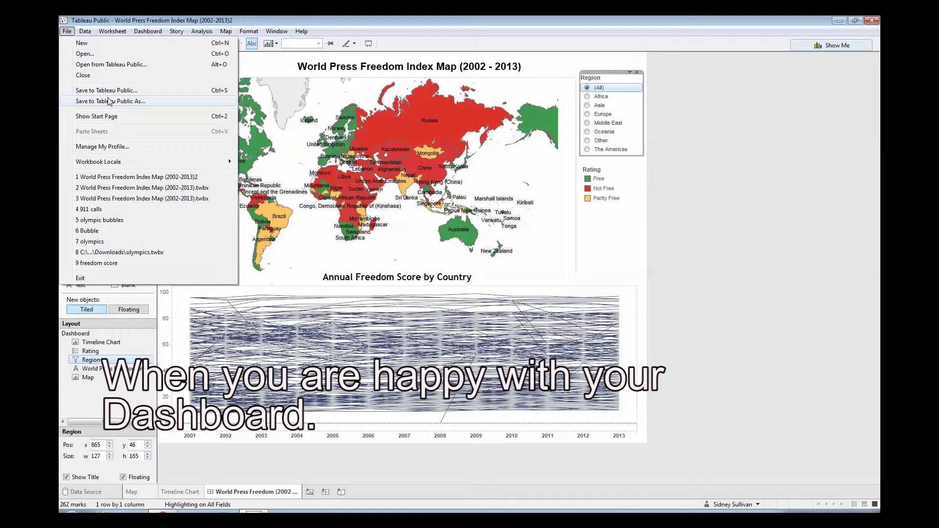
pyautogui.click(109, 101)
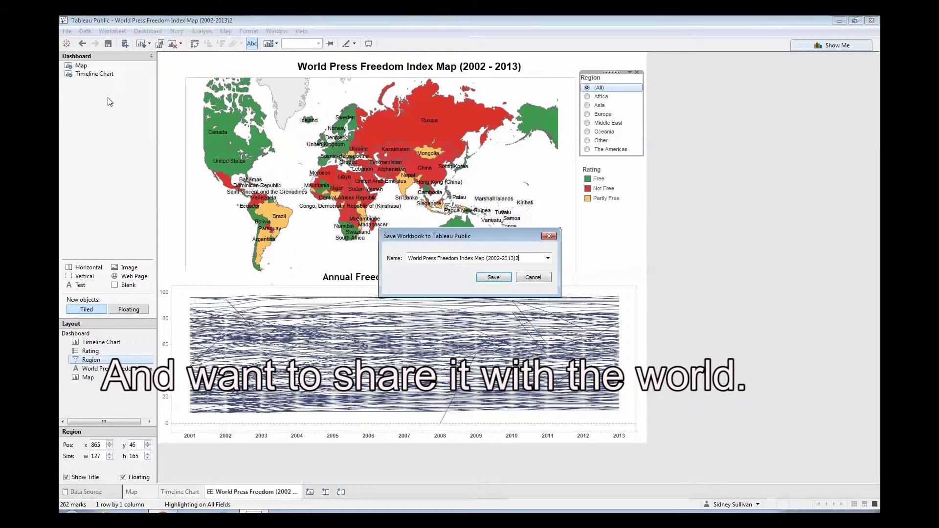
pyautogui.click(494, 277)
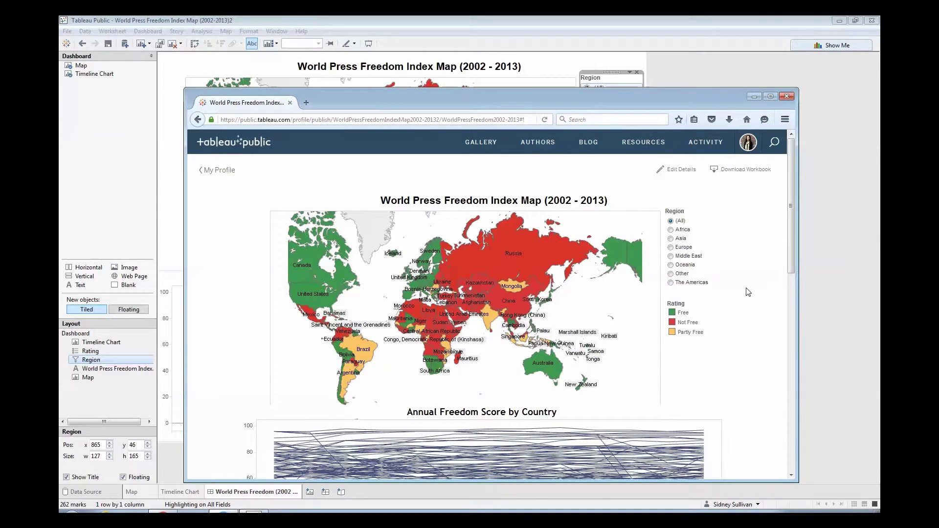
# Open the published dashboard's sharing options and select its embed code.
pyautogui.scroll(-3, 748, 299)
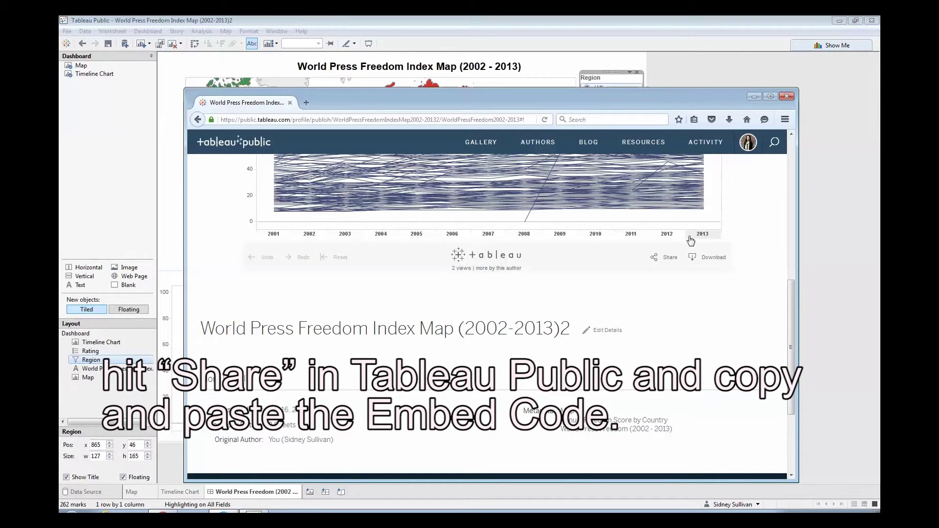
pyautogui.click(665, 257)
pyautogui.click(639, 191)
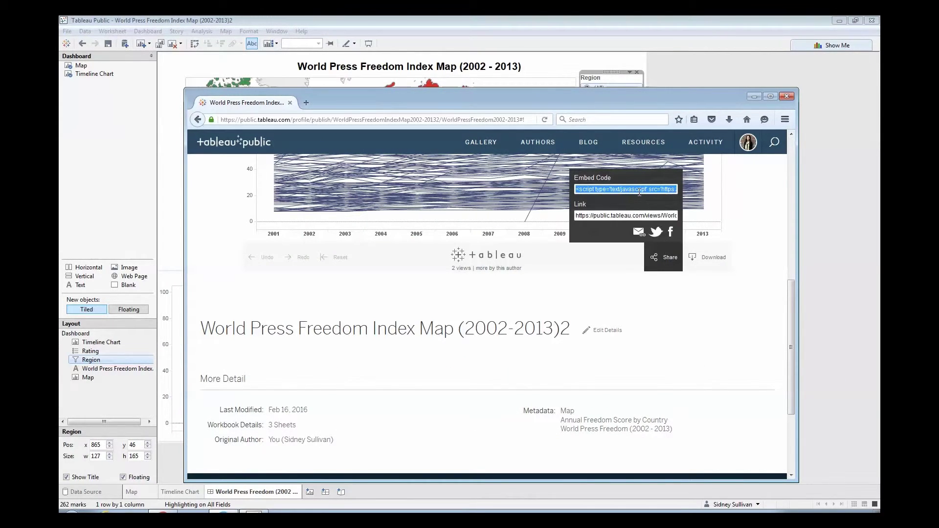